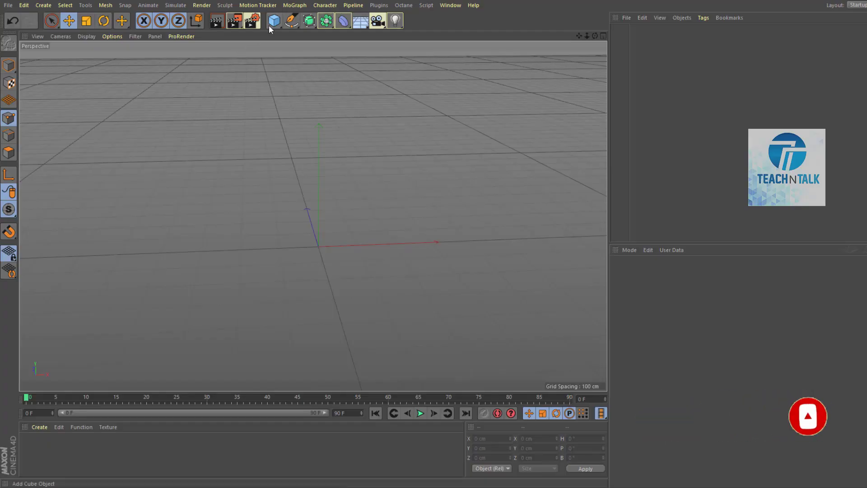
Add a Cube primitive to the empty scene from the top toolbar
left_click(270, 24)
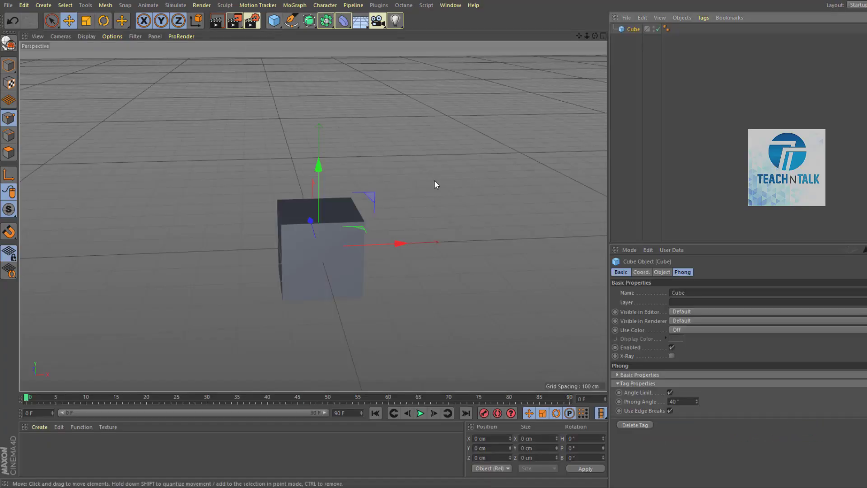
Make the cube an editable polygon object and switch to Model mode
mouse_move(443, 286)
left_mouse_down("alt")
mouse_move(379, 295)
mouse_move(365, 310)
mouse_move(293, 243)
left_mouse_up("alt")
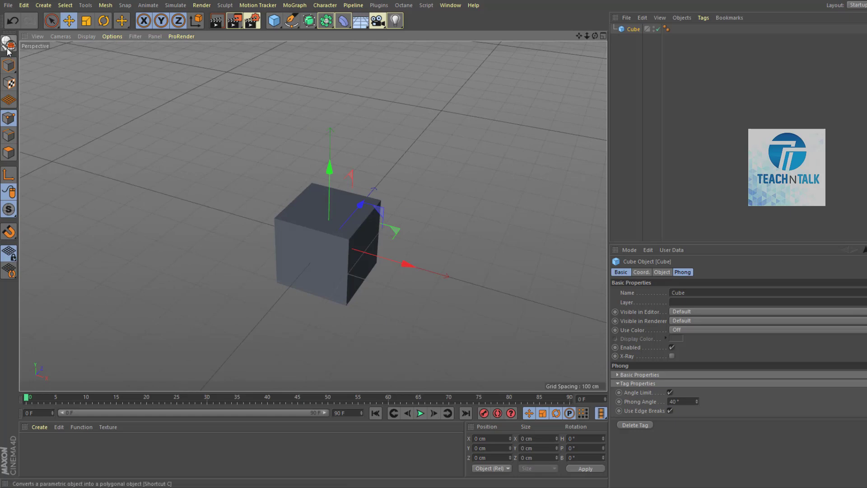
left_click_drag(327, 177, 327, 143)
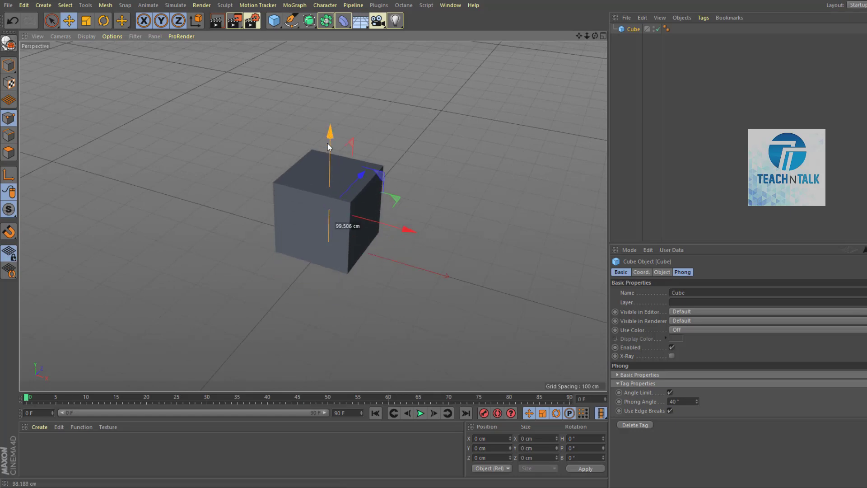
left_click(9, 44)
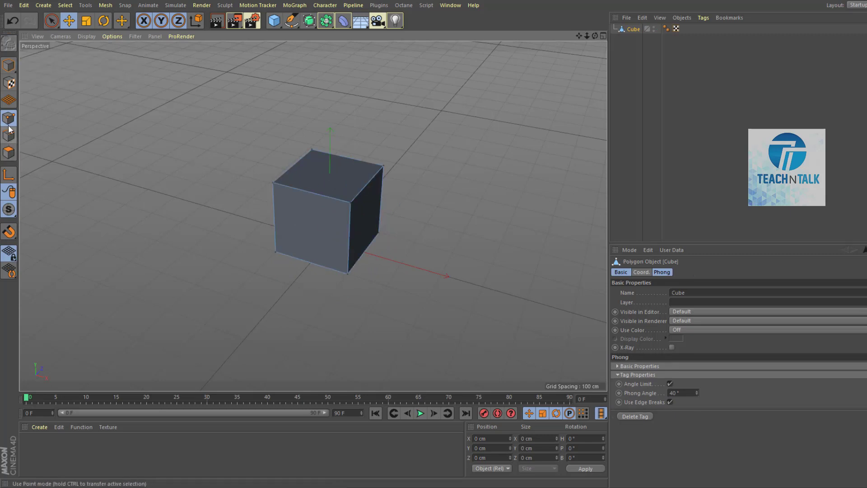
left_click(9, 66)
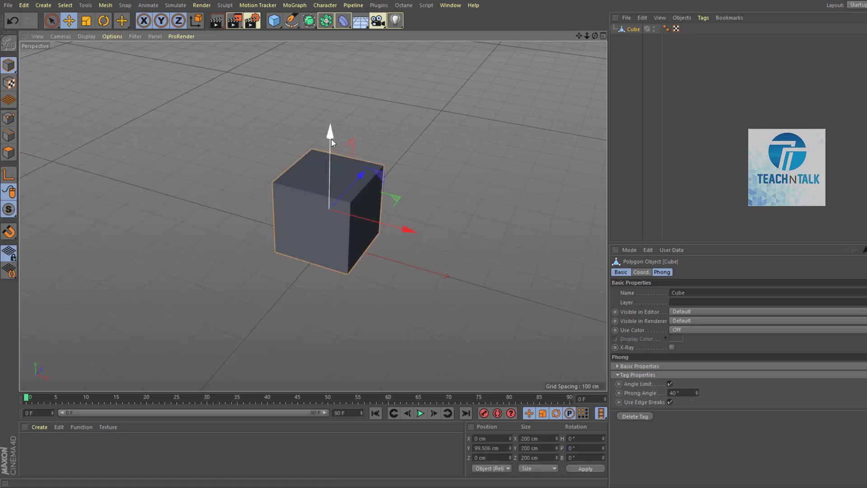
Move the cube to Y 110.7 cm and Z -74.538 cm
left_click_drag(332, 138, 332, 107)
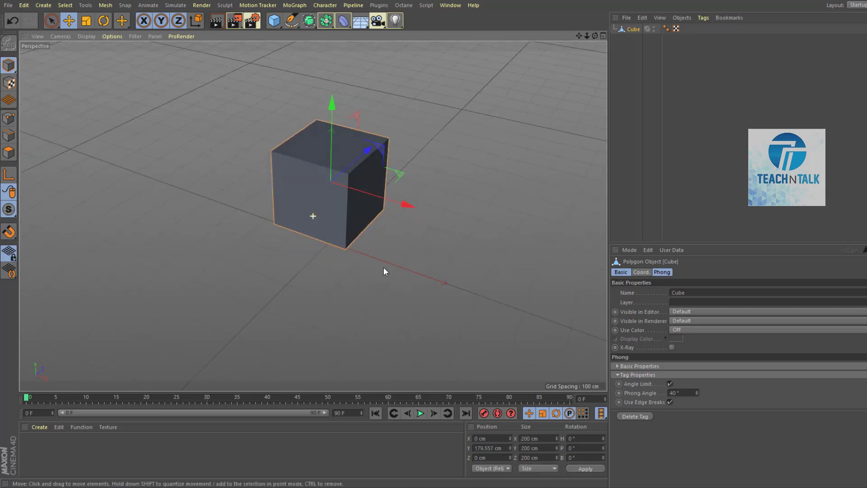
left_click_drag(383, 271, 371, 222, "alt")
left_click_drag(414, 201, 383, 212)
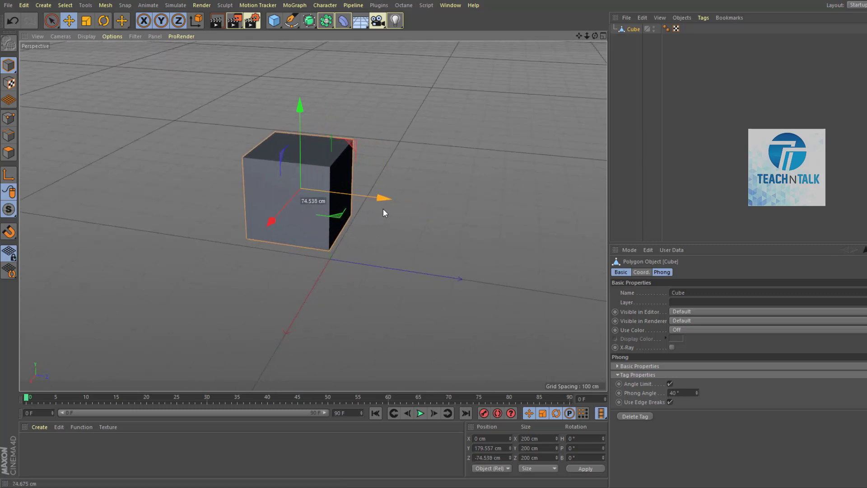
left_click_drag(406, 267, 509, 272, "alt")
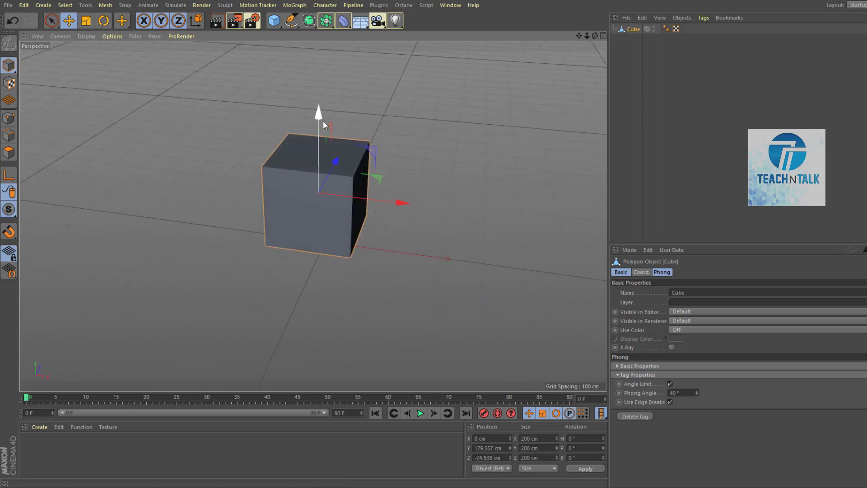
left_click_drag(320, 119, 320, 144)
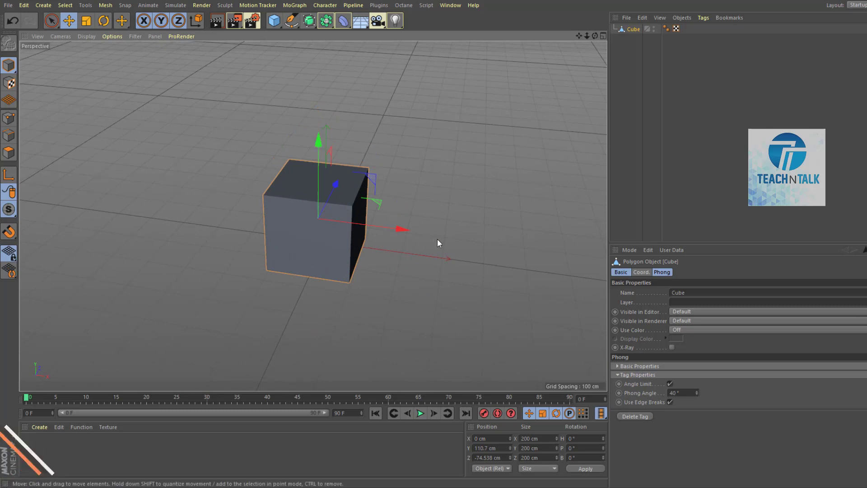
Create a material named Mat with hue 251° and saturation 72%
left_click(11, 84)
left_click_drag(416, 237, 310, 233, "alt")
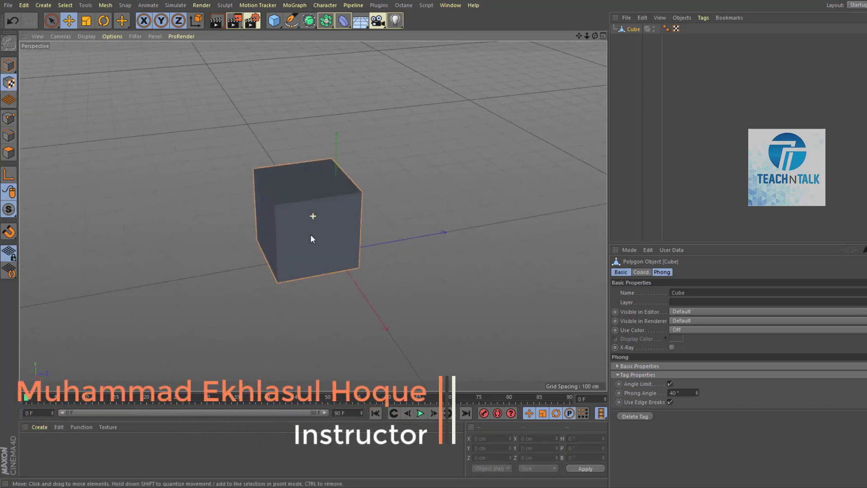
double_click(100, 447)
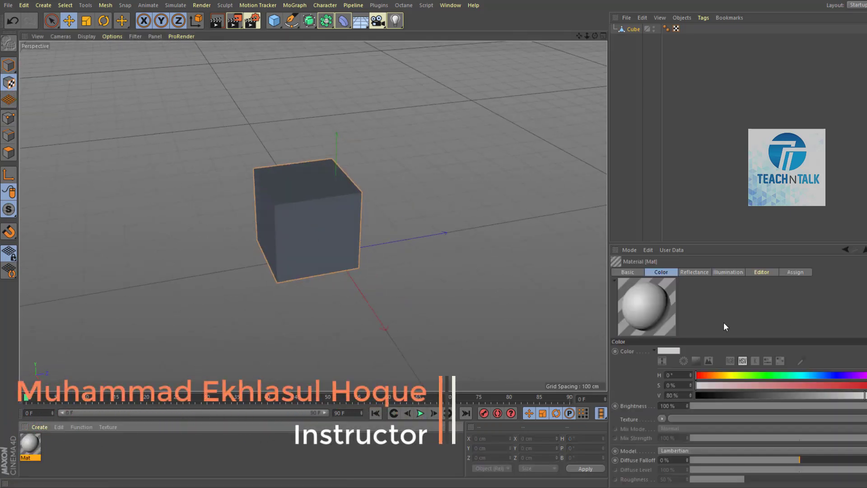
left_click_drag(720, 375, 842, 374)
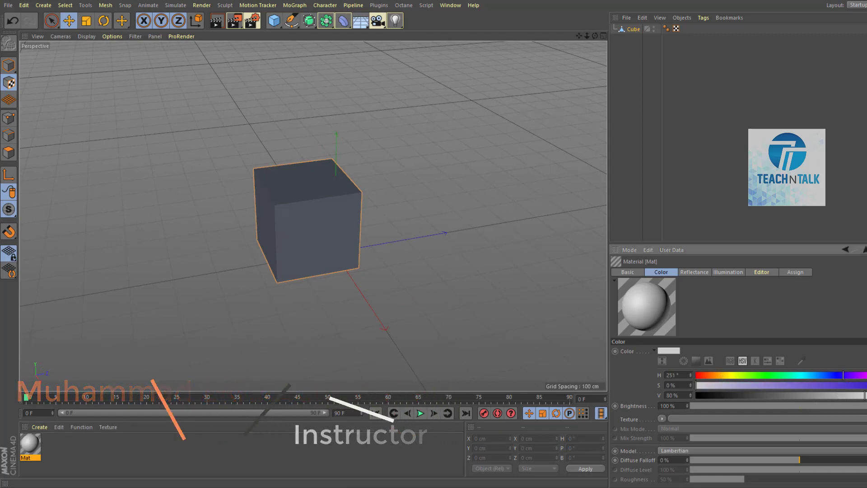
left_click(847, 385)
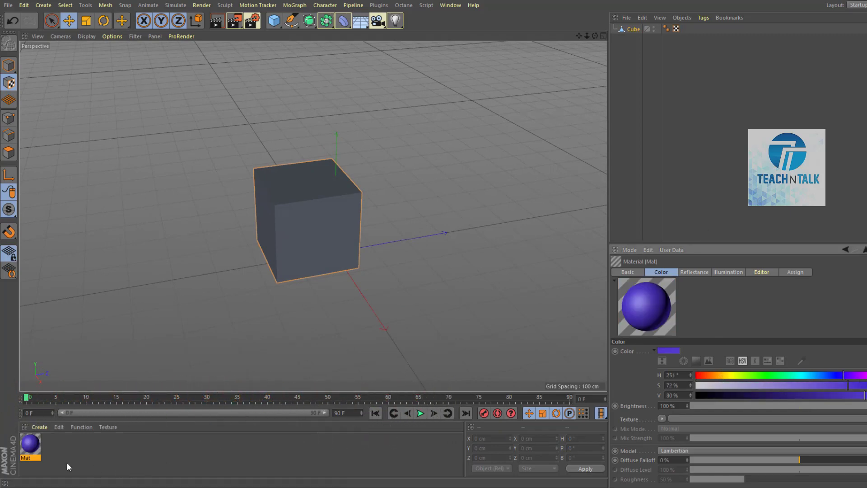
Apply Mat to the cube, then undo so the cube stays grey
left_click_drag(30, 444, 328, 231)
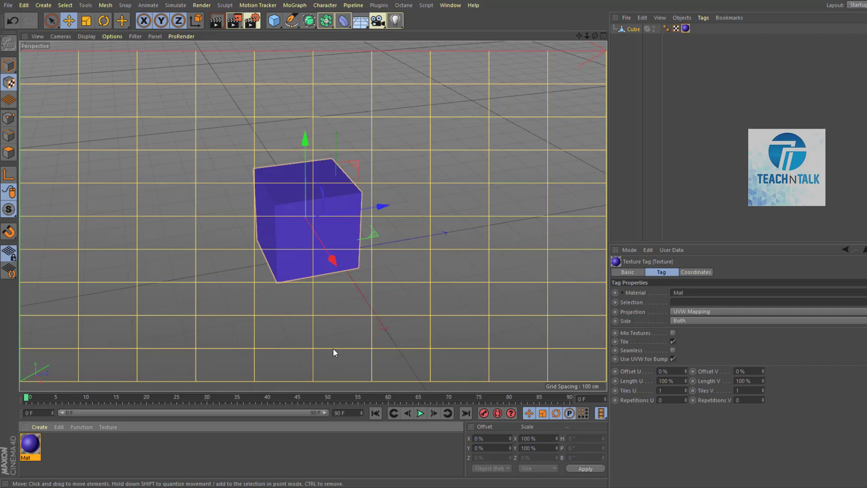
mouse_move(333, 352)
left_mouse_down("alt")
mouse_move(215, 323)
mouse_move(397, 340)
mouse_move(401, 353)
mouse_move(376, 282)
left_mouse_up("alt")
key("ctrl+z")
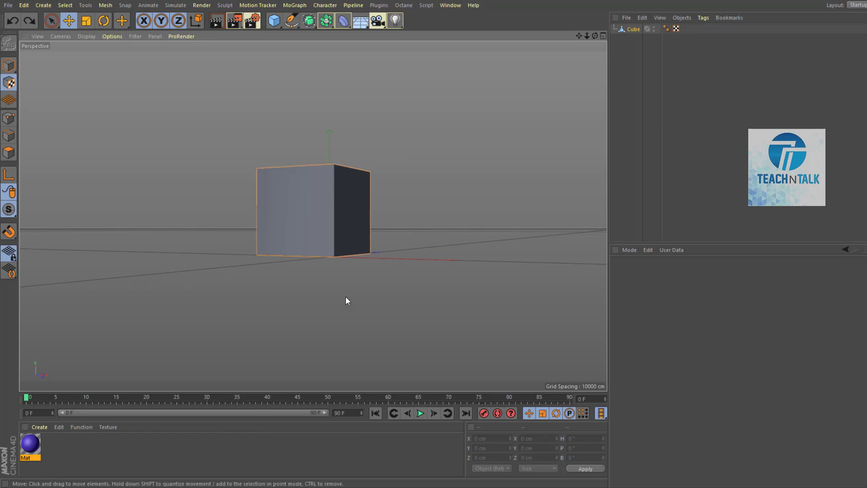
Switch to Points mode and pull a top corner point along Z to deform the cube
left_click_drag(343, 300, 346, 328, "alt")
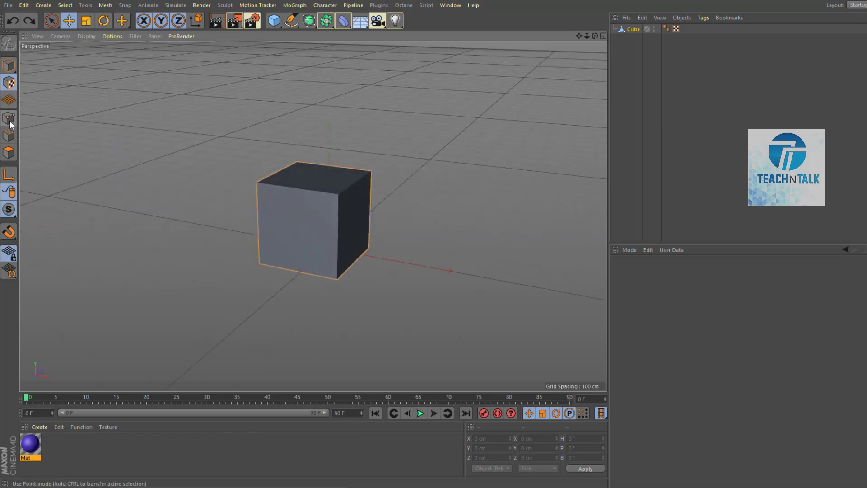
mouse_move(159, 214)
left_mouse_down("alt")
mouse_move(164, 285)
mouse_move(198, 247)
mouse_move(192, 234)
left_mouse_up("alt")
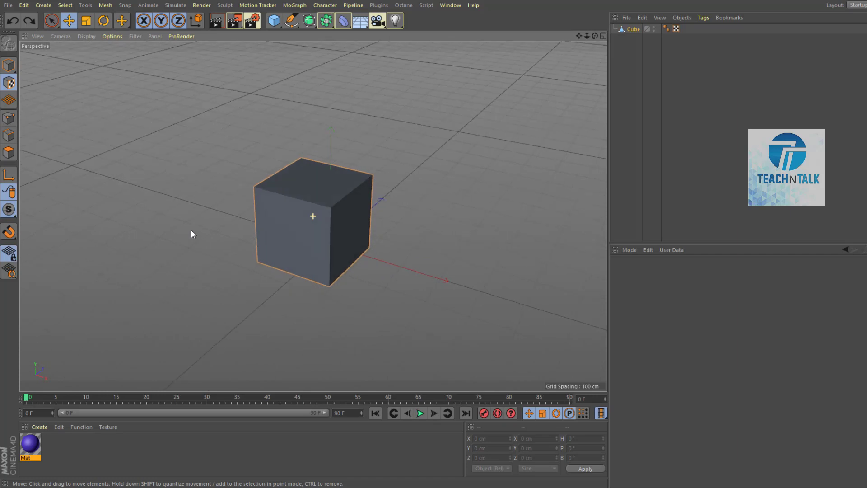
left_click(9, 118)
left_click_drag(438, 264, 335, 280, "alt")
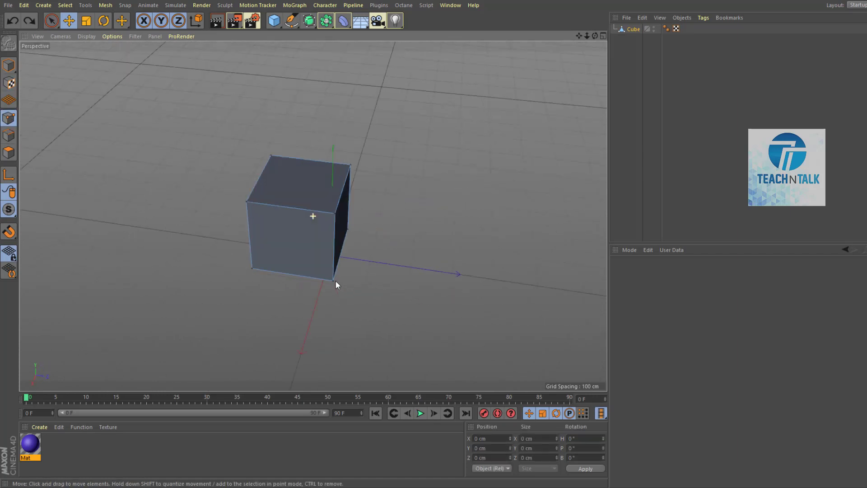
mouse_move(318, 225)
left_mouse_down("alt")
mouse_move(391, 240)
mouse_move(407, 286)
left_mouse_up("alt")
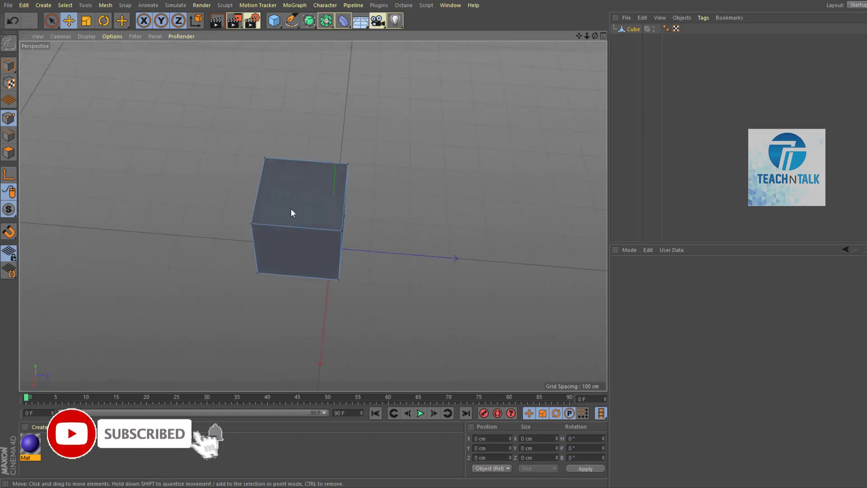
left_click(252, 224)
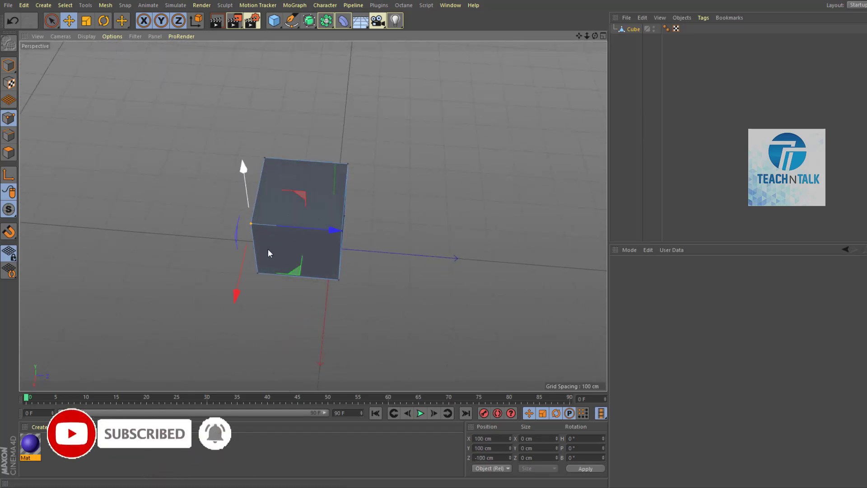
left_click_drag(267, 248, 310, 306, "alt")
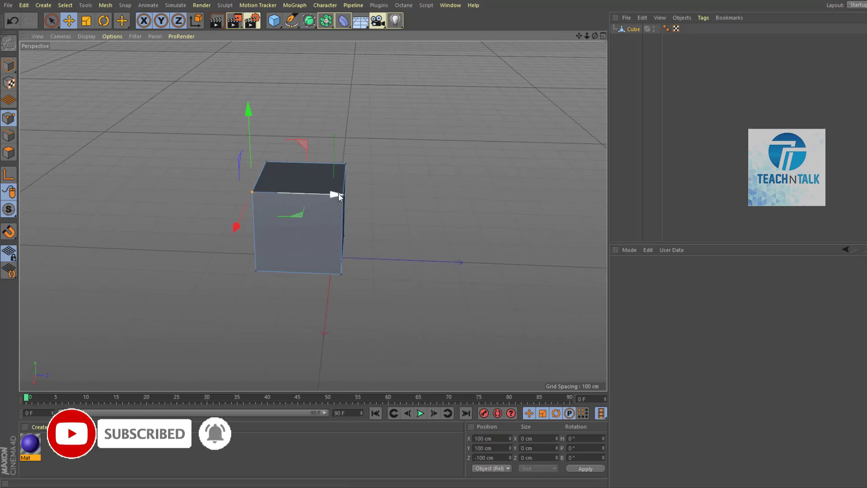
mouse_move(338, 194)
left_mouse_down()
mouse_move(366, 204)
mouse_move(229, 263)
mouse_move(369, 263)
left_mouse_up()
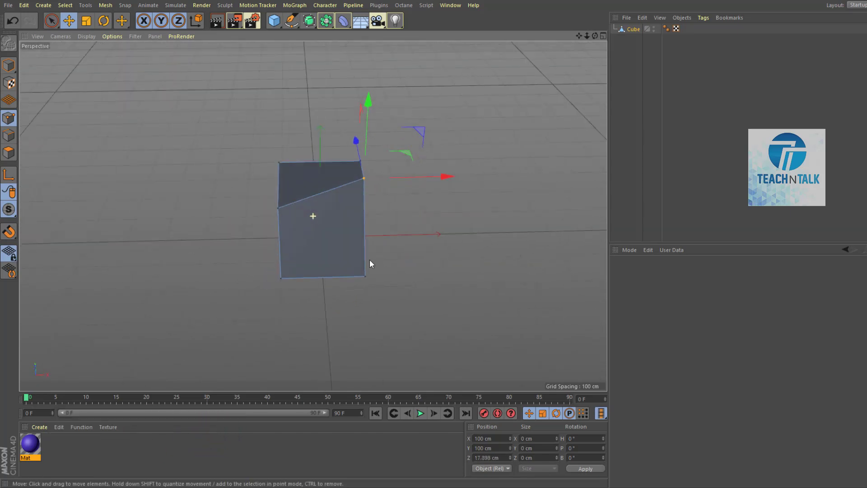
Move the bottom-left corner to X 12.84 cm and the front-bottom corner to X -32.497 cm
left_click(281, 278)
mouse_move(363, 276)
left_mouse_down()
mouse_move(410, 273)
mouse_move(234, 294)
mouse_move(246, 294)
left_mouse_up()
left_click(327, 274)
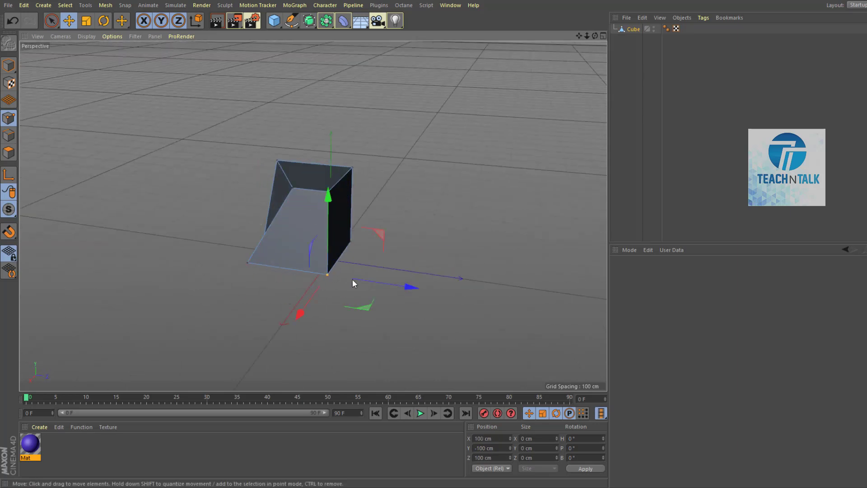
mouse_move(299, 314)
left_mouse_down()
mouse_move(314, 295)
mouse_move(378, 299)
mouse_move(243, 319)
left_mouse_up()
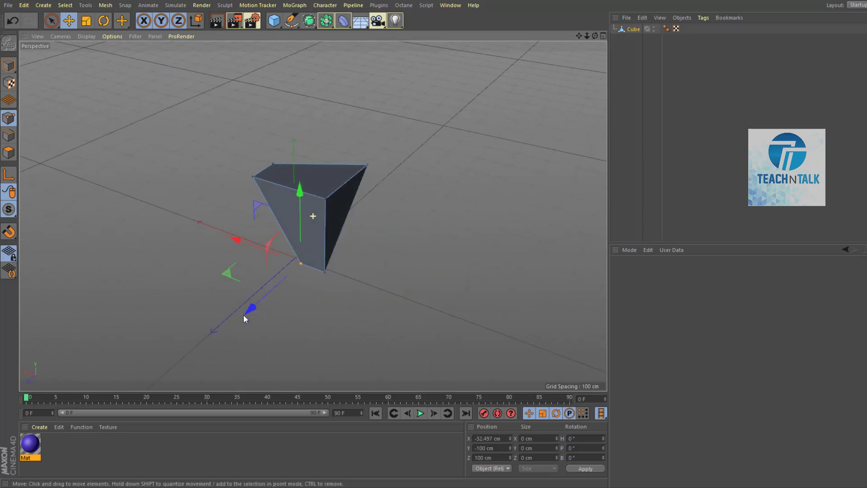
left_click(325, 269)
left_click_drag(368, 309, 378, 300)
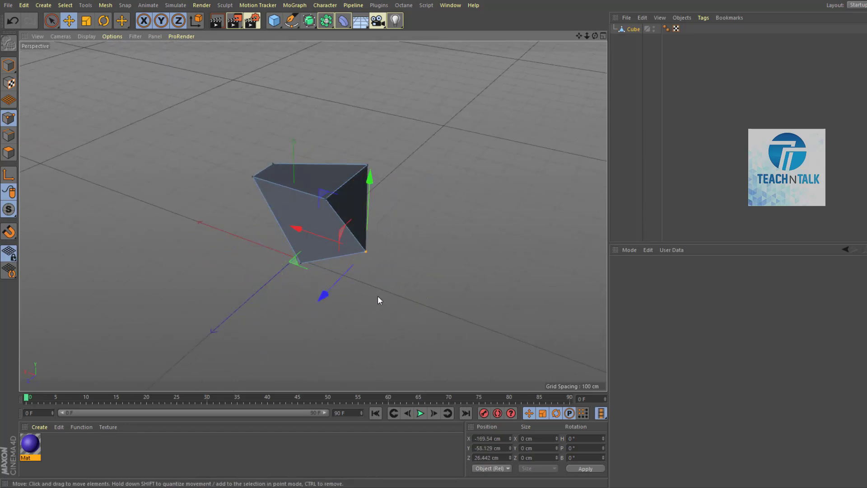
key("ctrl+z")
Slide the bottom-left corner point along Z and X, then undo back to the regular box
mouse_move(186, 305)
left_mouse_down("alt")
mouse_move(348, 284)
mouse_move(271, 285)
left_mouse_up("alt")
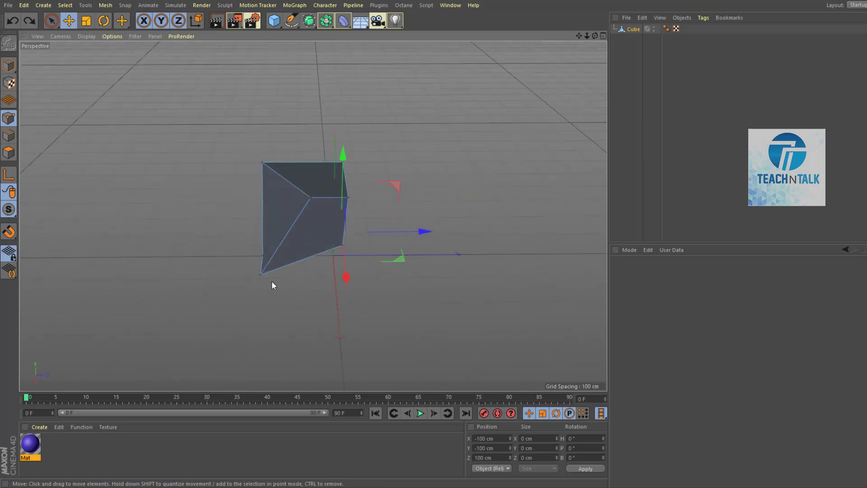
left_click(261, 274)
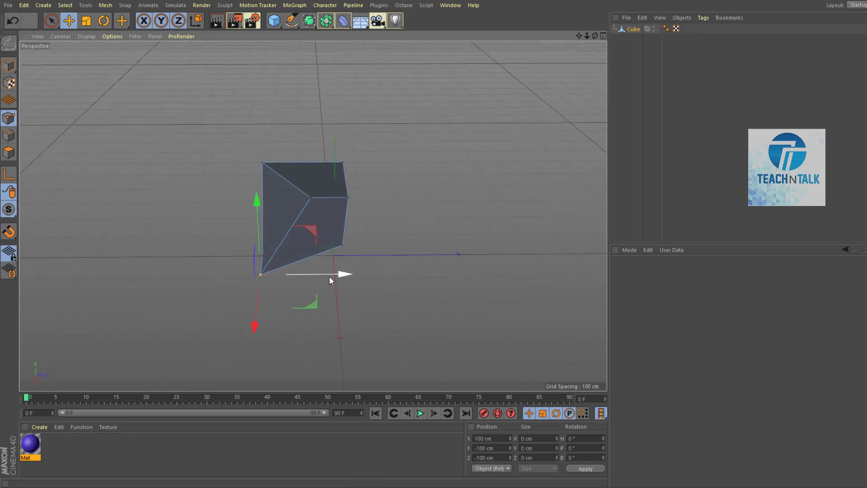
left_click_drag(329, 277, 352, 267)
left_click_drag(242, 358, 190, 338, "alt")
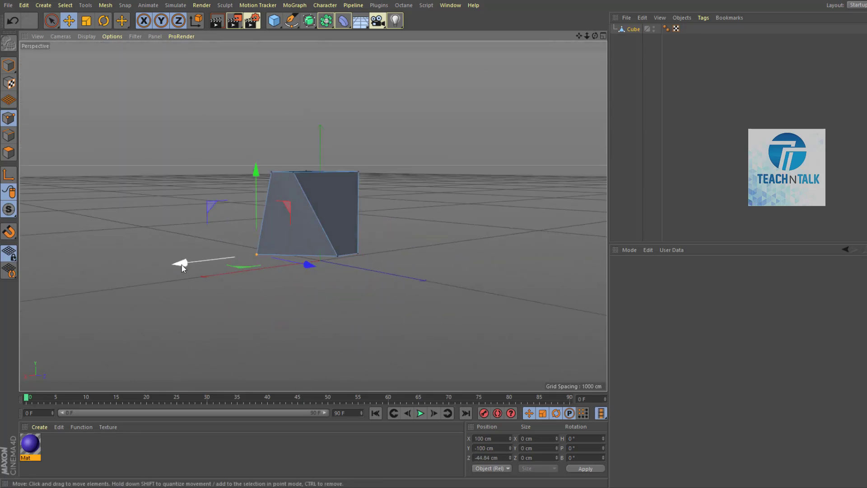
mouse_move(181, 263)
left_mouse_down()
mouse_move(249, 256)
mouse_move(348, 340)
mouse_move(449, 298)
mouse_move(381, 329)
mouse_move(256, 334)
mouse_move(245, 309)
mouse_move(406, 335)
mouse_move(310, 296)
left_mouse_up()
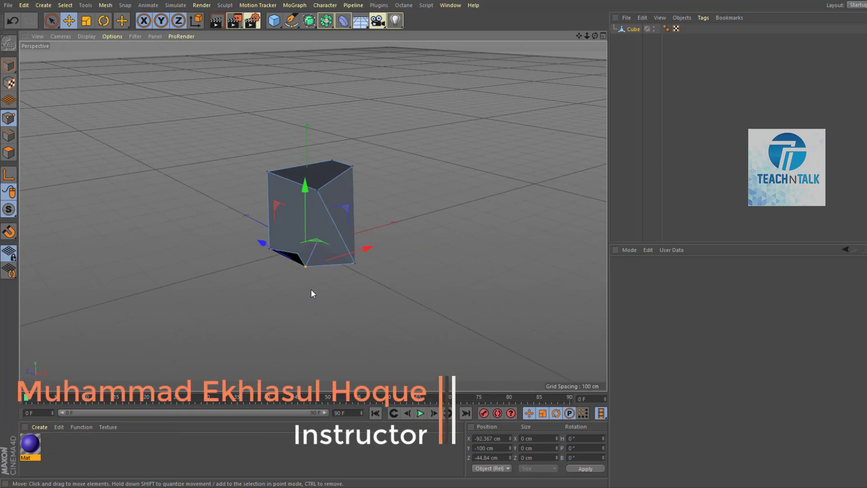
key("ctrl+z")
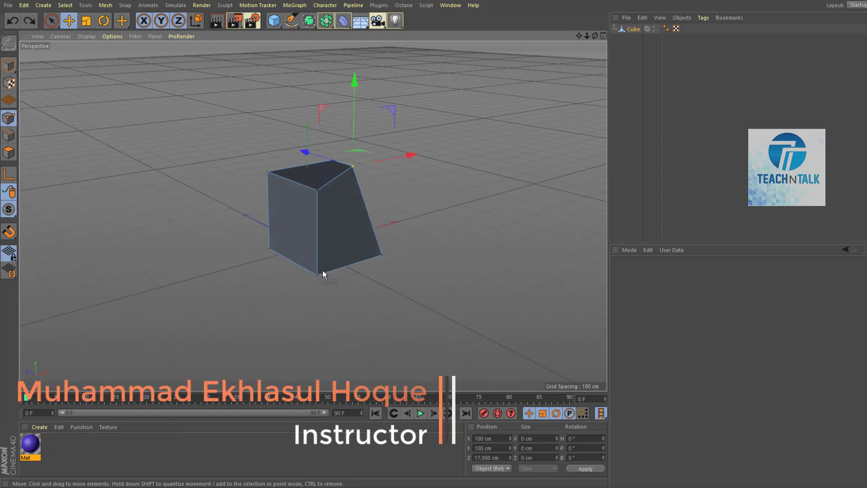
key("ctrl+z")
mouse_move(290, 278)
left_mouse_down("alt")
mouse_move(202, 327)
mouse_move(196, 321)
left_mouse_up("alt")
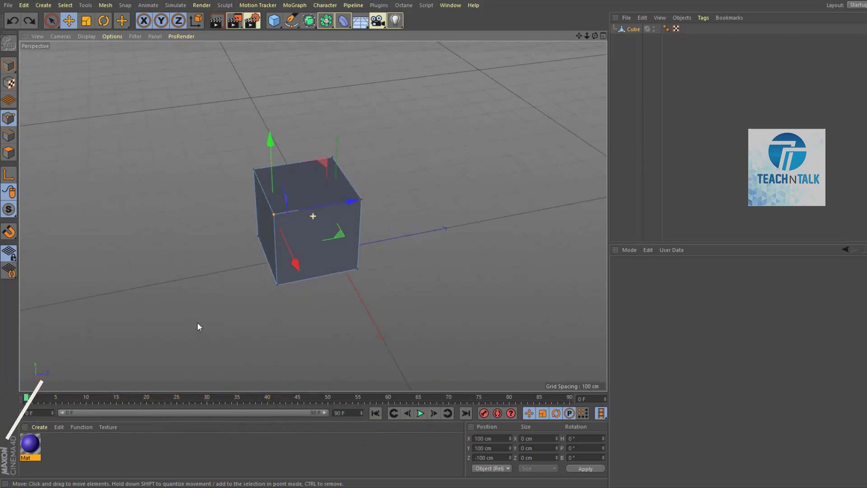
Switch to Edges mode and push the cube's left vertical edge along X into a wedge
left_click(9, 136)
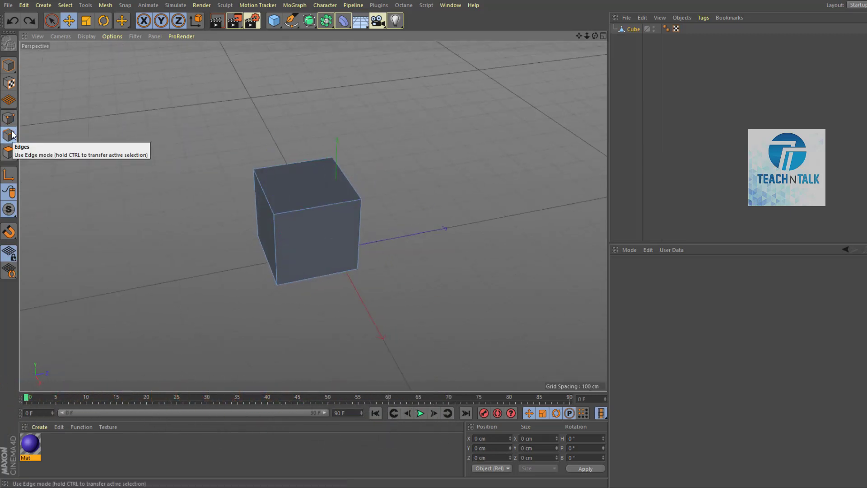
left_click_drag(157, 190, 291, 256, "alt")
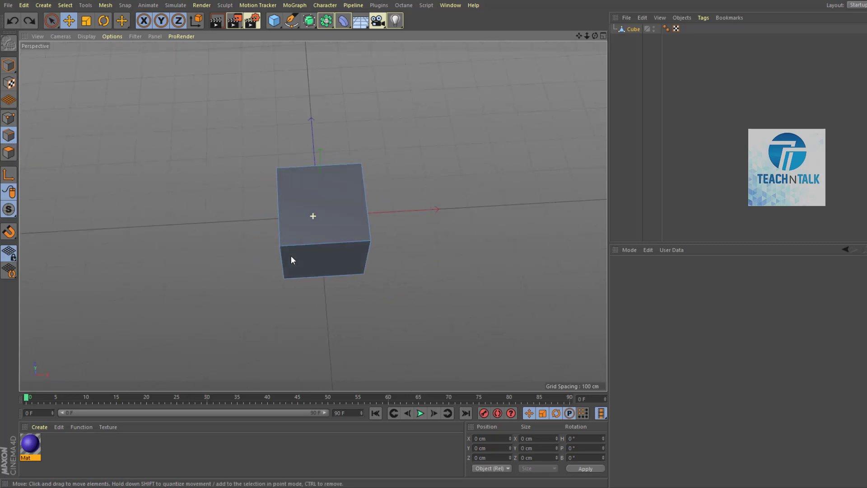
left_click_drag(209, 202, 212, 168, "alt")
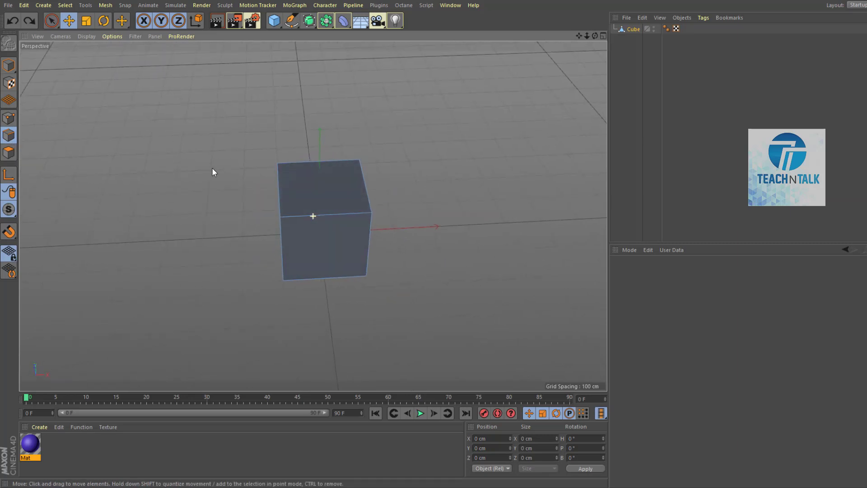
left_click(280, 181)
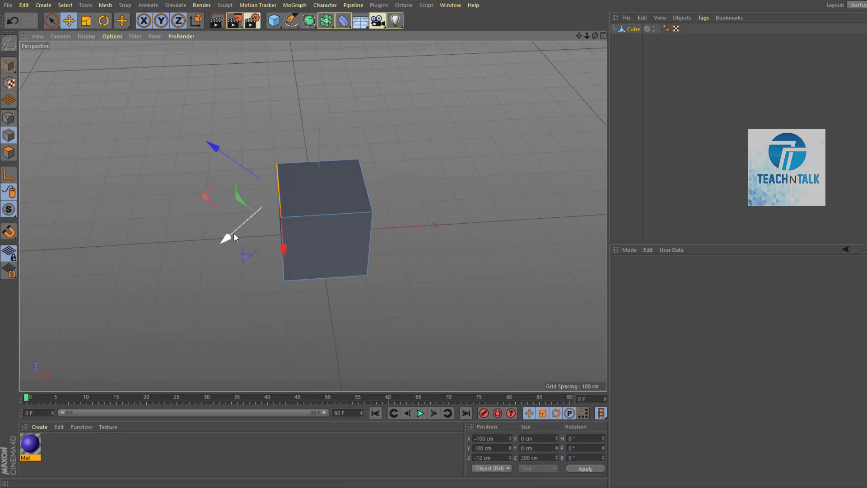
mouse_move(234, 234)
left_mouse_down()
mouse_move(294, 201)
mouse_move(316, 216)
left_mouse_up()
left_click_drag(435, 248, 284, 256, "alt")
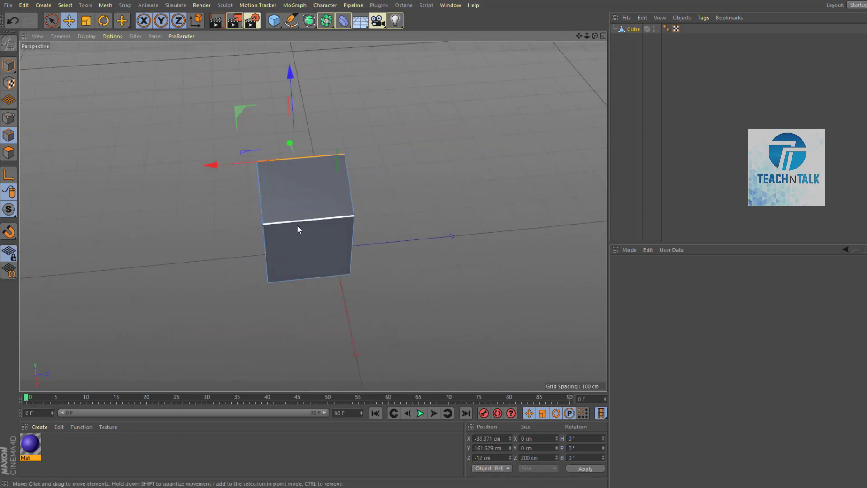
left_click_drag(297, 224, 401, 280, "alt")
mouse_move(396, 209)
left_mouse_down()
mouse_move(325, 219)
mouse_move(144, 297)
mouse_move(238, 263)
mouse_move(443, 282)
mouse_move(493, 271)
mouse_move(476, 298)
left_mouse_up()
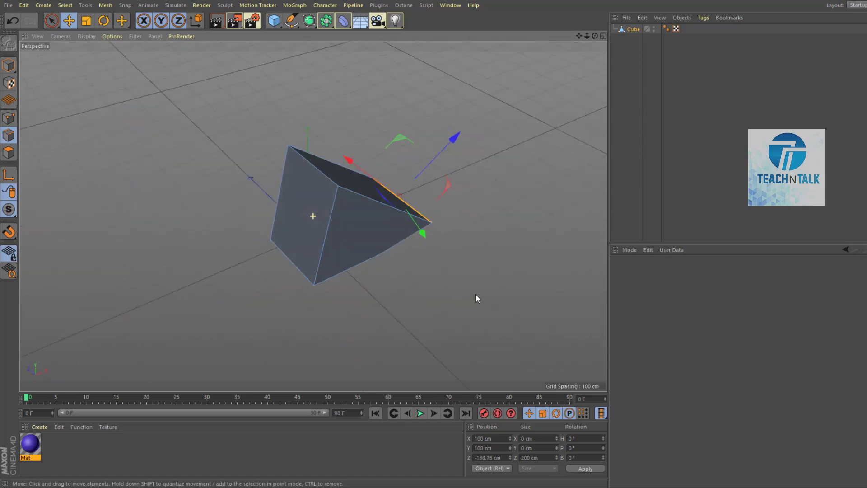
Move the front vertical edge, undo the edge edits back to a box, and enter Polygons mode
left_click(341, 239)
mouse_move(341, 291)
left_mouse_down("alt")
mouse_move(443, 309)
mouse_move(457, 221)
mouse_move(492, 316)
mouse_move(478, 279)
left_mouse_up("alt")
key("ctrl+z")
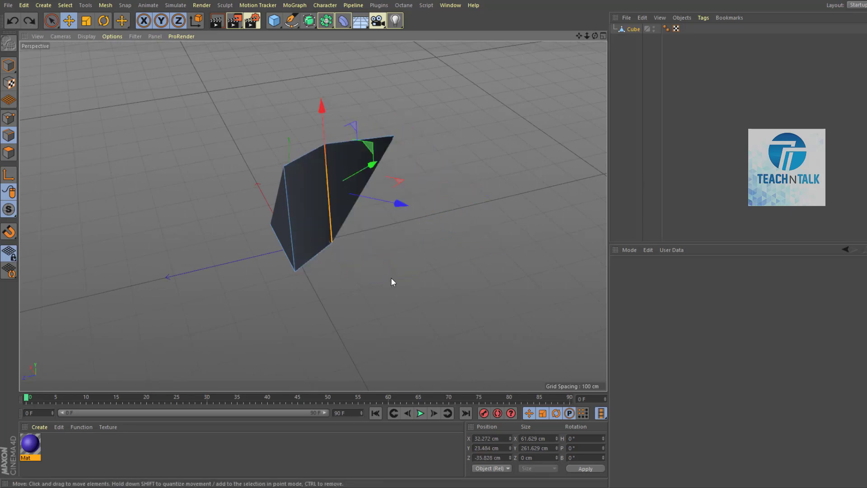
mouse_move(391, 281)
left_mouse_down("alt")
mouse_move(232, 306)
mouse_move(384, 305)
mouse_move(365, 241)
left_mouse_up("alt")
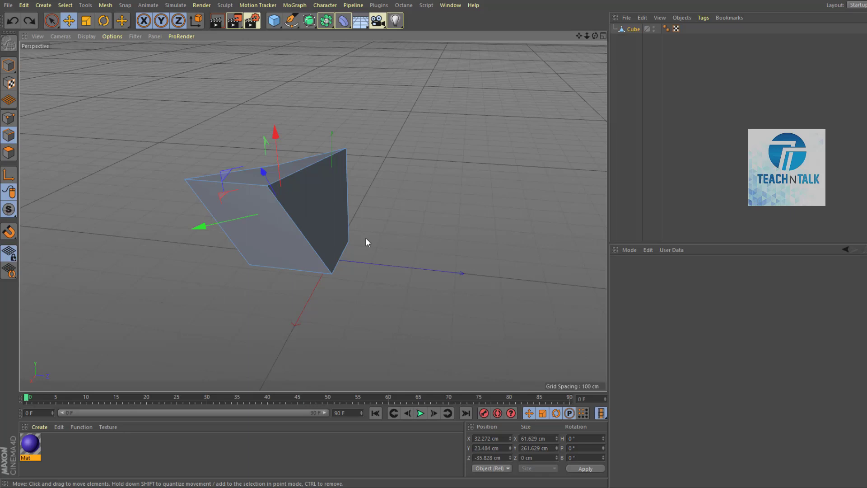
key("ctrl+z")
key("ctrl+z")
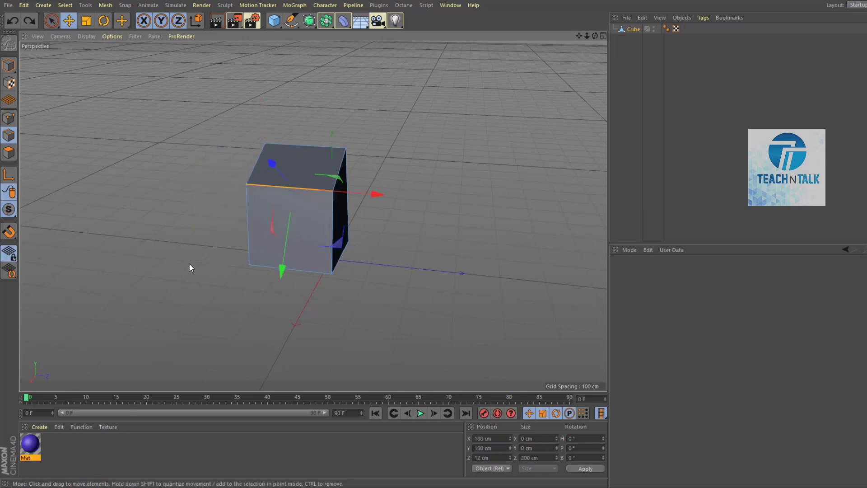
mouse_move(131, 232)
left_mouse_down("alt")
mouse_move(50, 242)
mouse_move(182, 285)
left_mouse_up("alt")
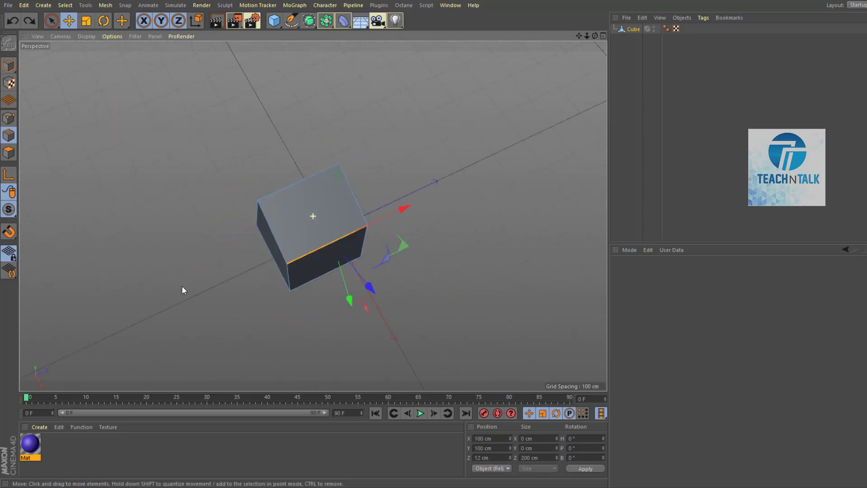
left_click(14, 156)
mouse_move(177, 234)
left_mouse_down("alt")
mouse_move(250, 188)
mouse_move(340, 245)
mouse_move(265, 203)
mouse_move(234, 162)
mouse_move(218, 198)
mouse_move(262, 172)
mouse_move(197, 158)
mouse_move(204, 204)
mouse_move(238, 210)
left_mouse_up("alt")
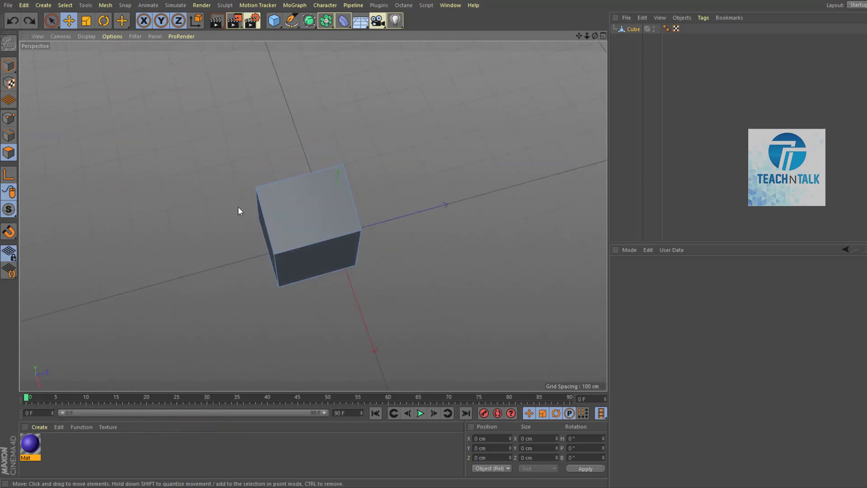
Raise the cube's top face and push its front face outward
mouse_move(230, 265)
left_mouse_down("alt")
mouse_move(215, 239)
mouse_move(305, 178)
left_mouse_up("alt")
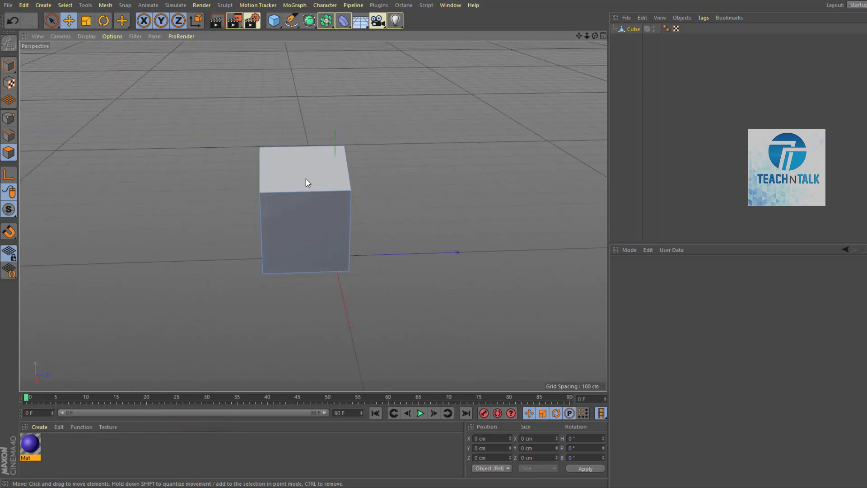
left_click(305, 178)
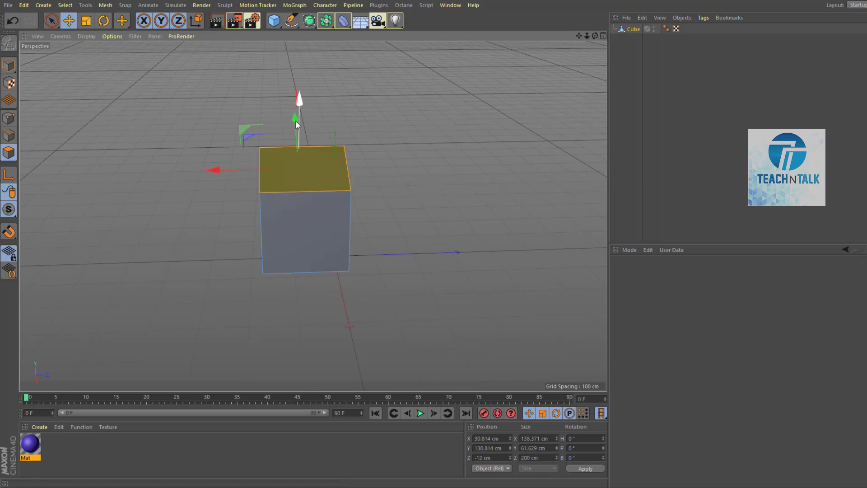
left_click_drag(297, 125, 293, 54)
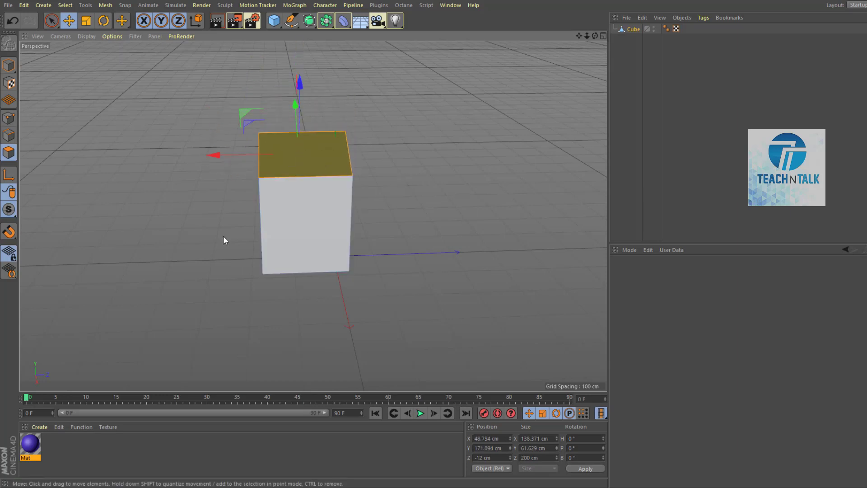
left_click_drag(223, 235, 312, 215, "alt")
left_click(312, 213)
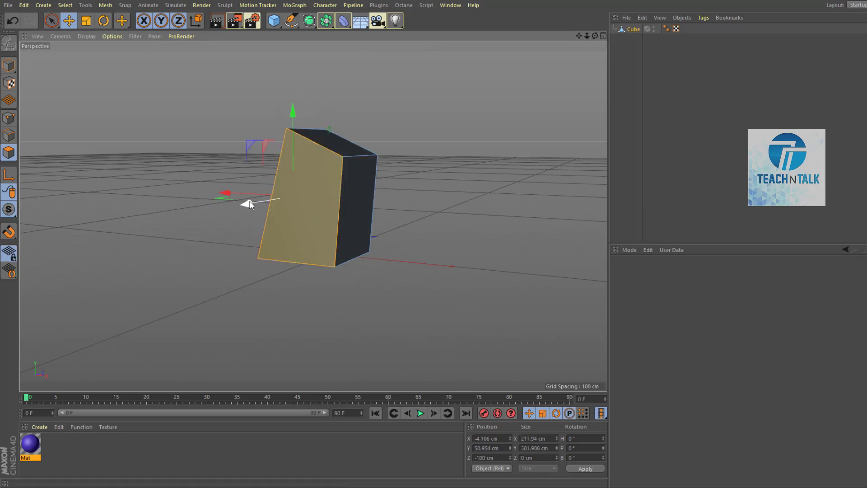
left_click_drag(240, 200, 176, 239)
left_click_drag(352, 296, 147, 313, "alt")
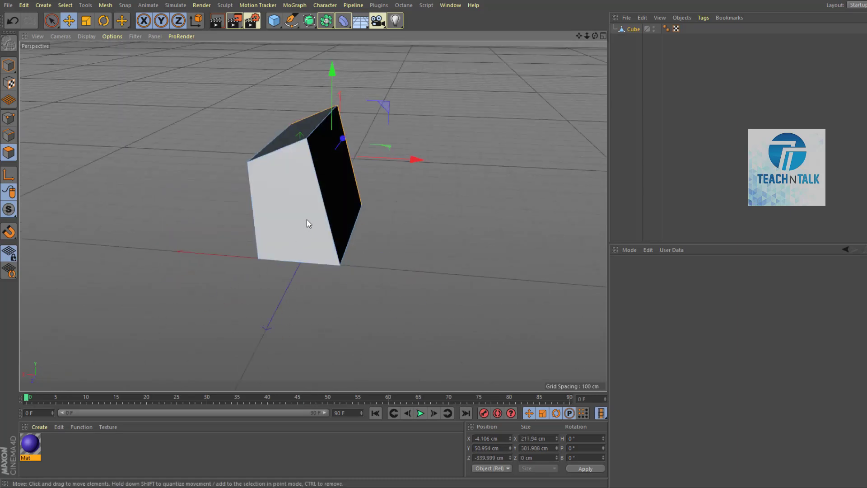
Move the right and left faces outward, lengthening the box to about 394 × 348 cm
left_click(342, 197)
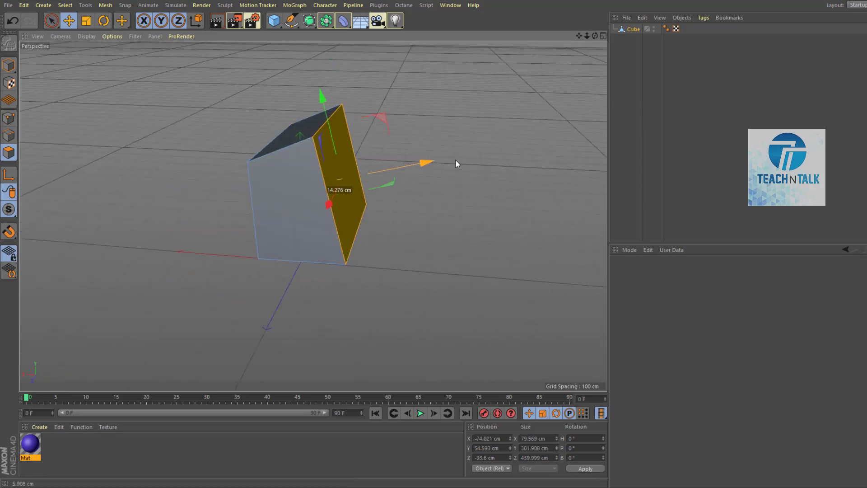
mouse_move(455, 159)
left_mouse_down()
mouse_move(380, 272)
mouse_move(299, 299)
left_mouse_up()
left_click(314, 257)
mouse_move(314, 257)
left_mouse_down("alt")
mouse_move(256, 242)
mouse_move(136, 275)
left_mouse_up("alt")
mouse_move(362, 311)
left_mouse_down("alt")
mouse_move(478, 261)
mouse_move(603, 225)
mouse_move(580, 274)
mouse_move(373, 298)
mouse_move(258, 290)
mouse_move(344, 295)
mouse_move(536, 265)
mouse_move(577, 284)
mouse_move(559, 234)
mouse_move(492, 285)
mouse_move(308, 261)
mouse_move(380, 331)
left_mouse_up("alt")
Deselect the moved polygon by clicking empty viewport space below the slab
left_click(378, 360)
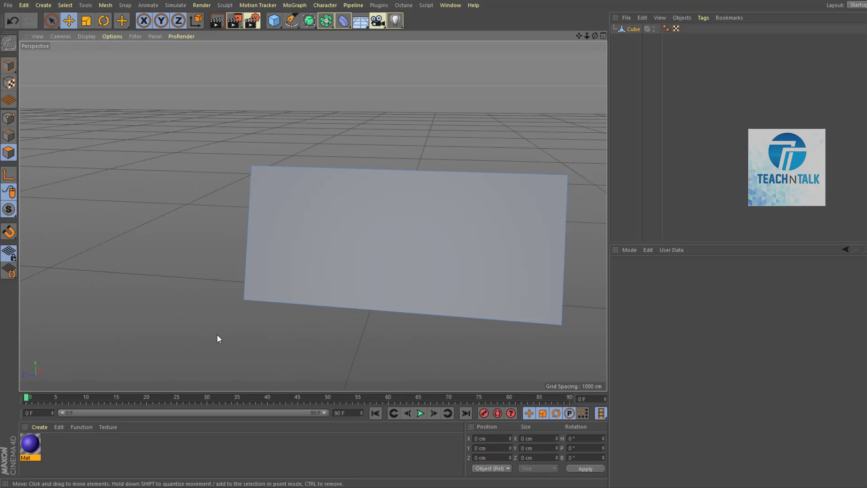